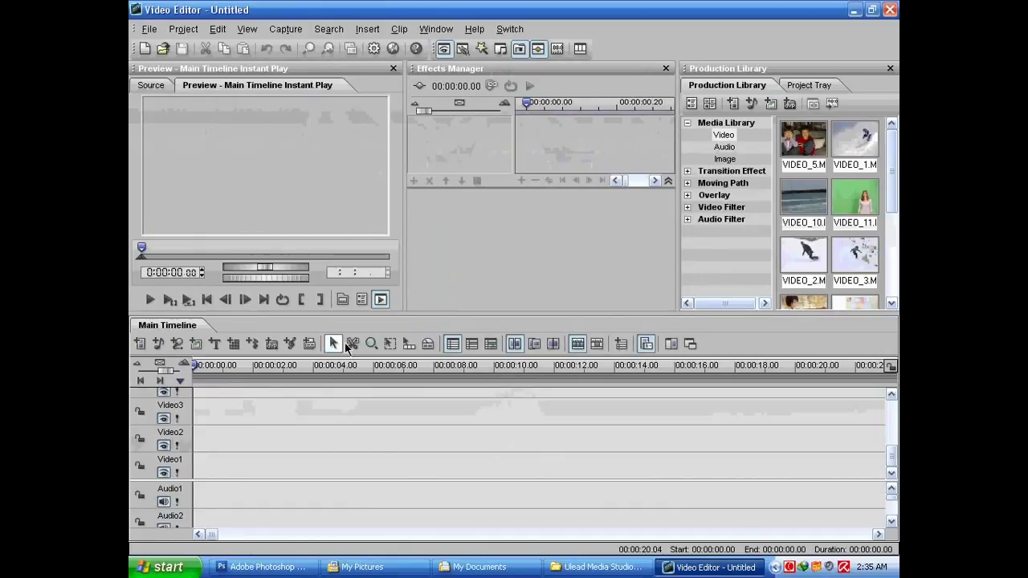
Insert the video file 110.avi from My Documents at the start of the Video3 track.
left_click(139, 345)
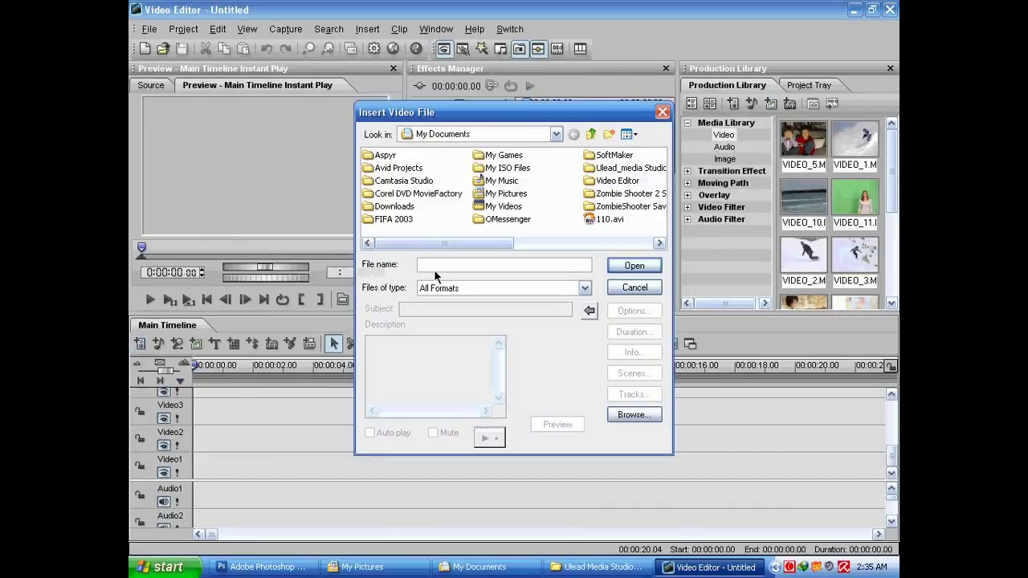
left_click(584, 287)
left_click(467, 289)
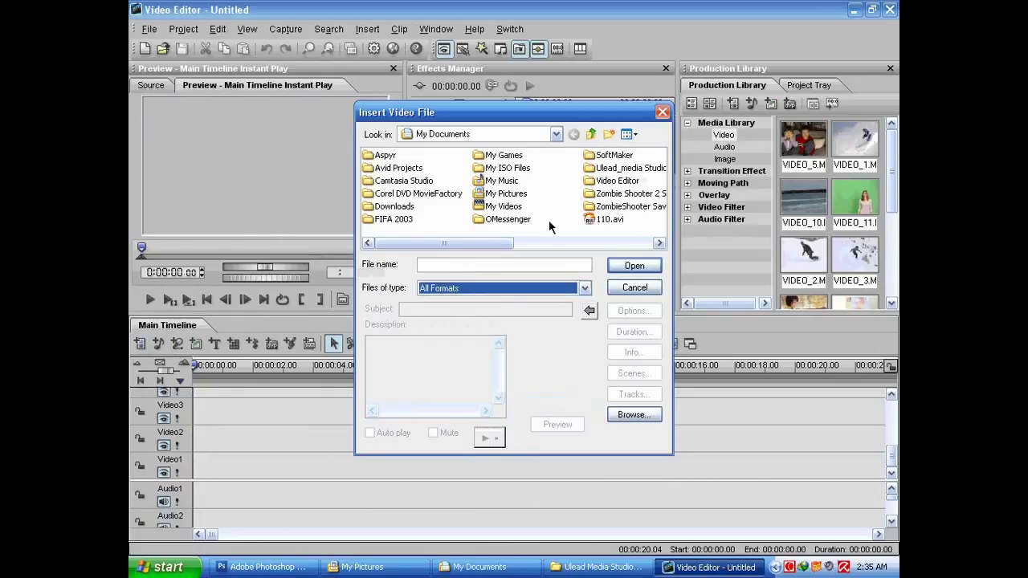
left_click(595, 222)
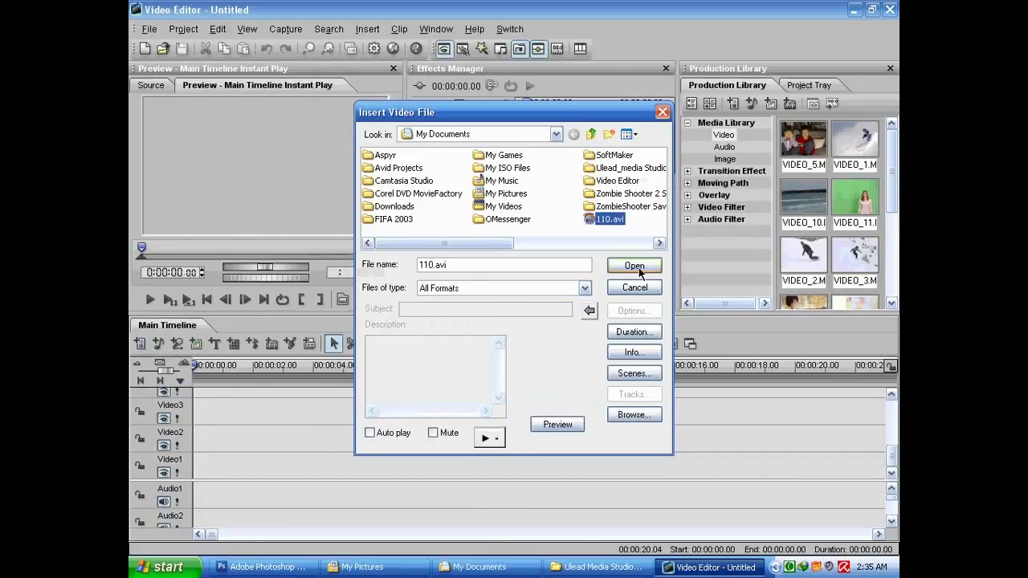
left_click(634, 266)
left_click(206, 411)
Scrub the timeline to about 0:00:07.08 to preview 110.avi, and delete the clip from the Video3 track.
left_click_drag(217, 366, 411, 366)
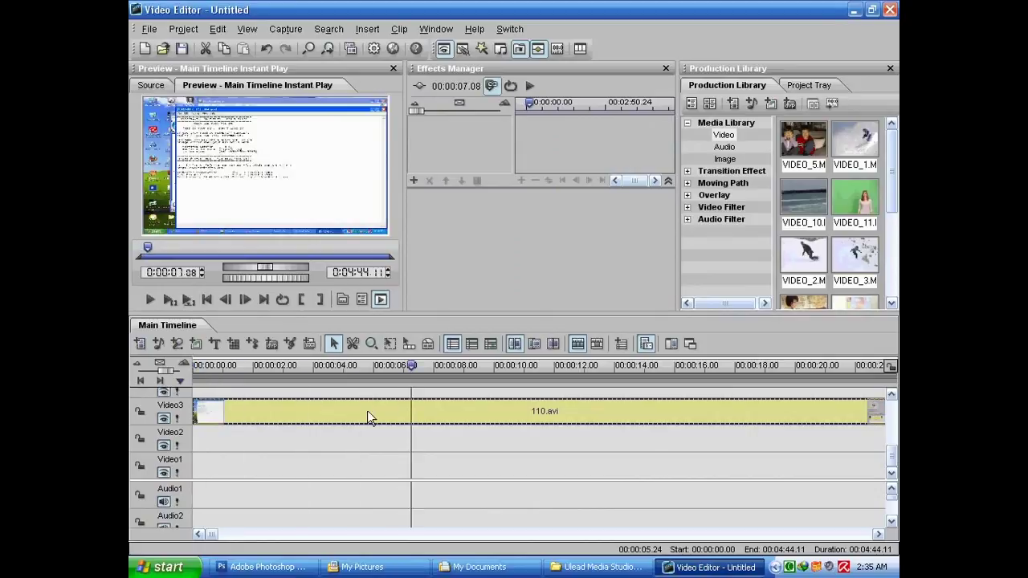
key("Delete")
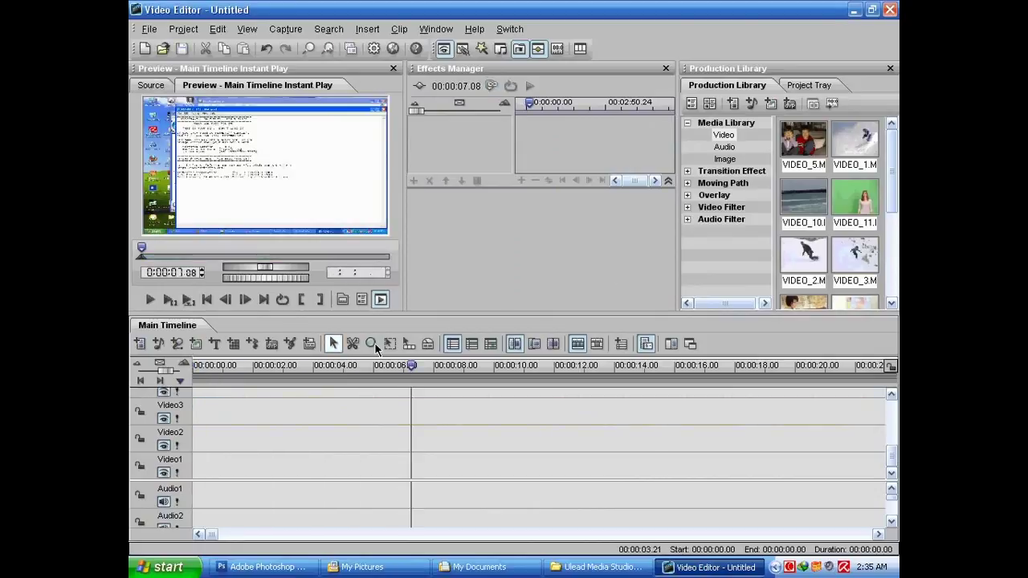
left_click(158, 344)
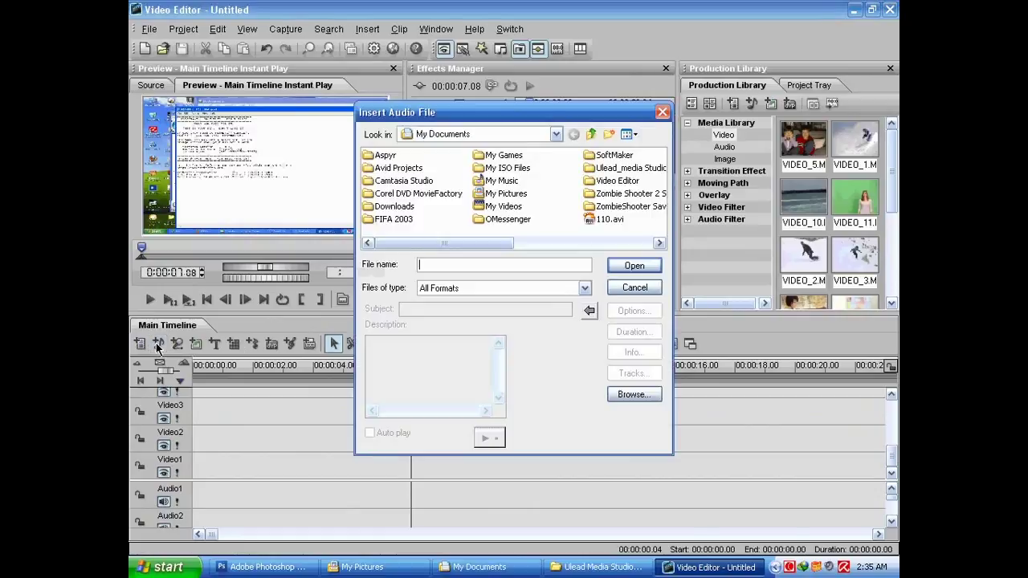
left_click(585, 288)
left_click(584, 289)
left_click(651, 289)
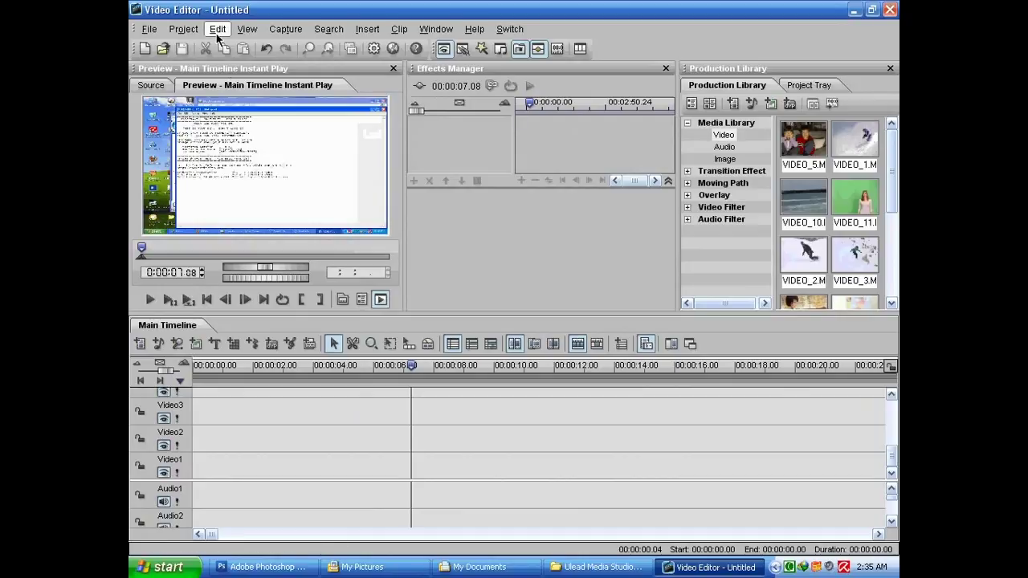
left_click(367, 29)
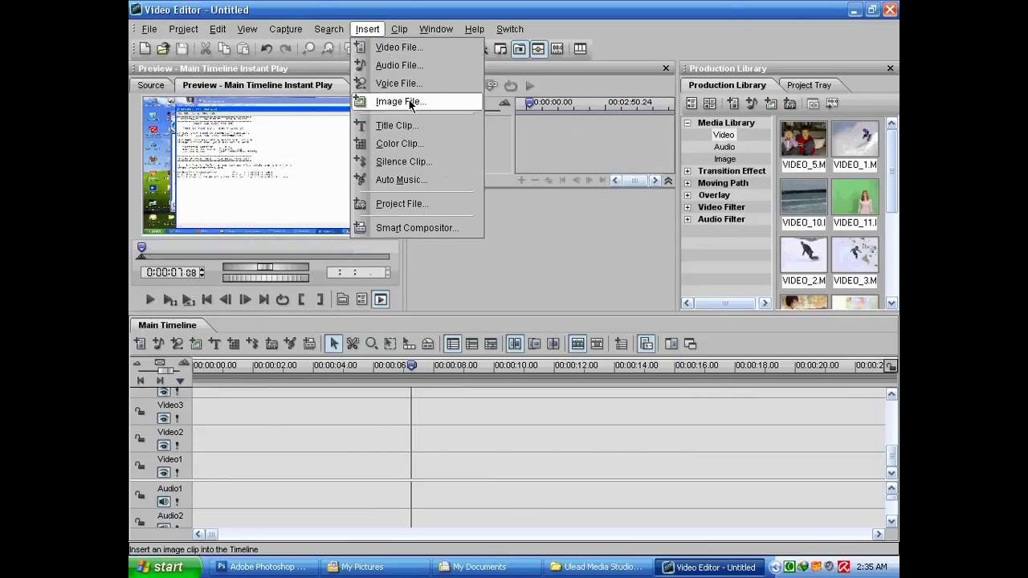
left_click(227, 414)
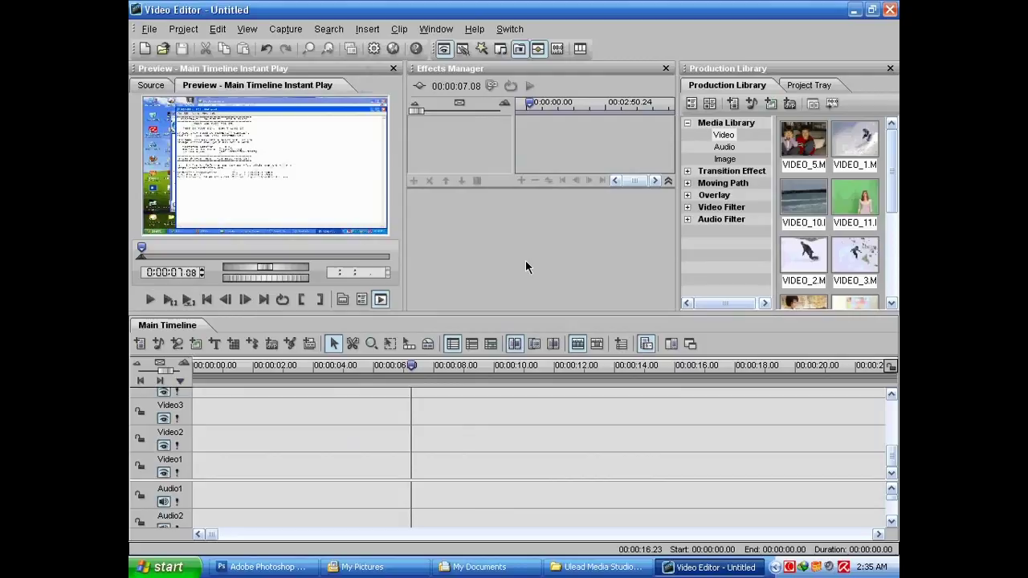
Look through the sample video, audio and image clips in the Media Library.
left_click(723, 148)
left_click(723, 135)
left_click_drag(891, 169, 890, 190)
left_click(726, 149)
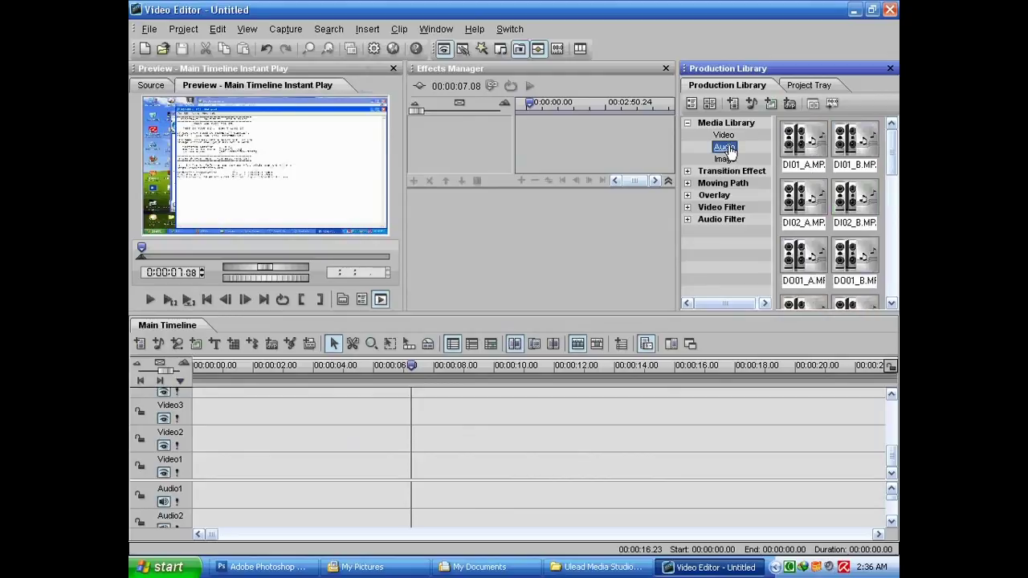
left_click_drag(886, 152, 884, 232)
left_click(724, 159)
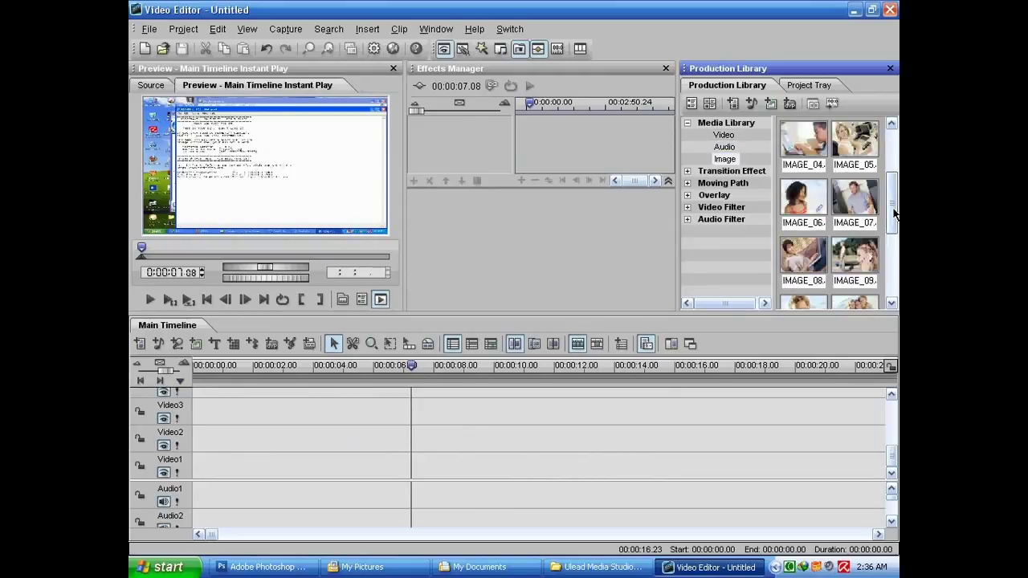
left_click_drag(894, 209, 893, 164)
Expand the Transition Effect category, examine its groups and full list of effects, and return to the library's video clips.
left_click(687, 171)
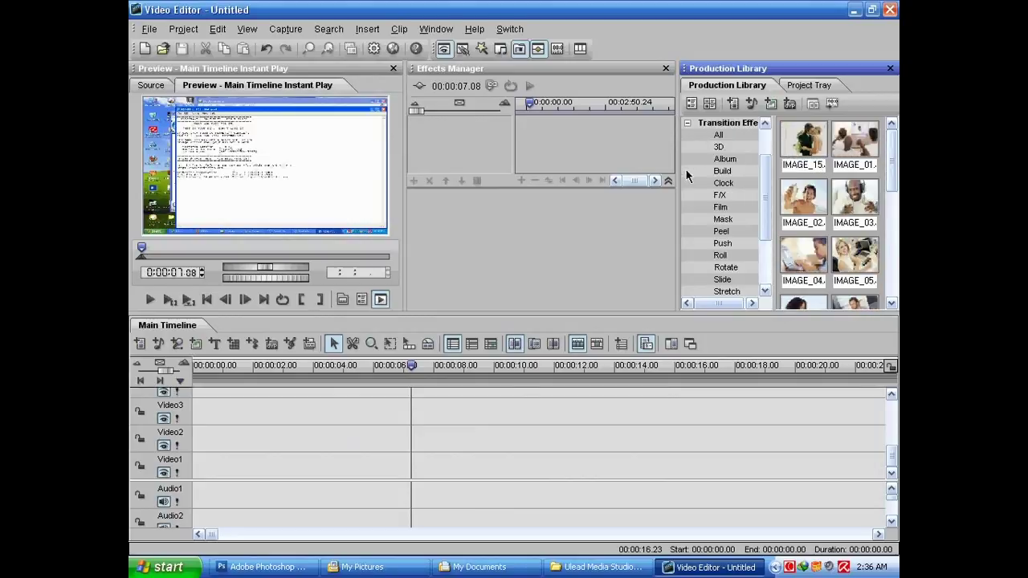
scroll(770, 185, "up", 2)
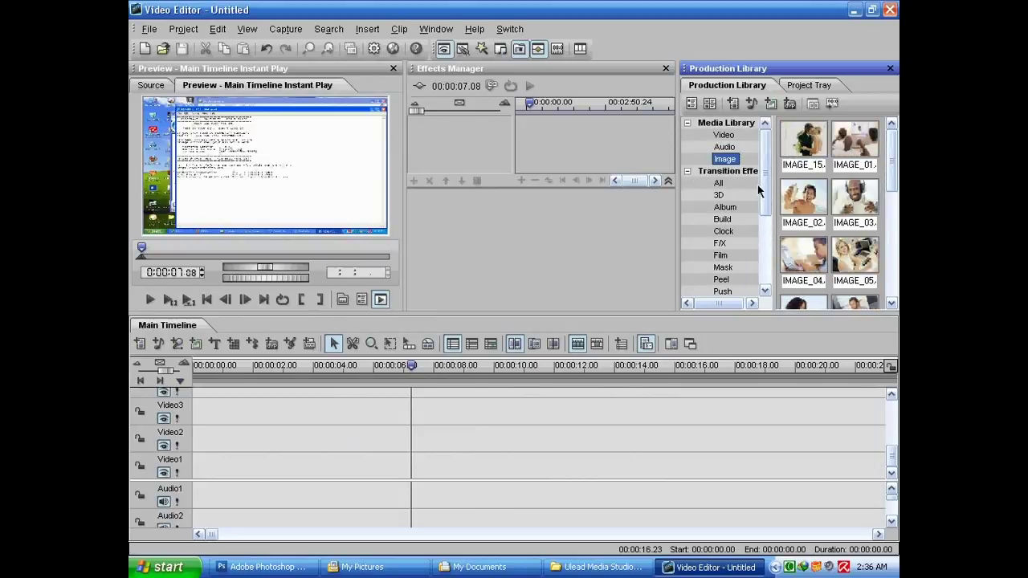
left_click(748, 172)
left_click_drag(763, 202, 774, 169)
left_click(687, 244)
left_click(718, 184)
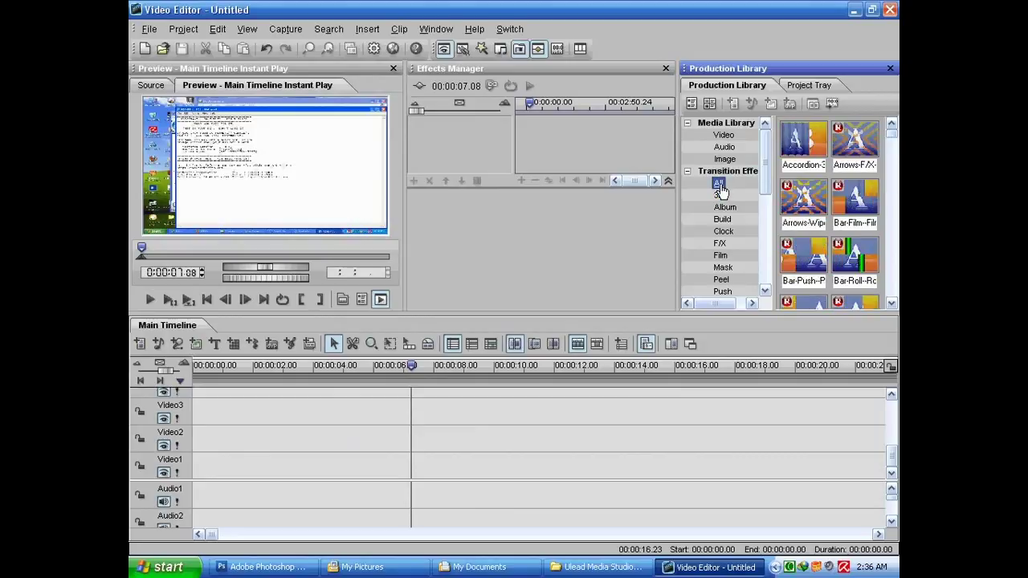
key("Up")
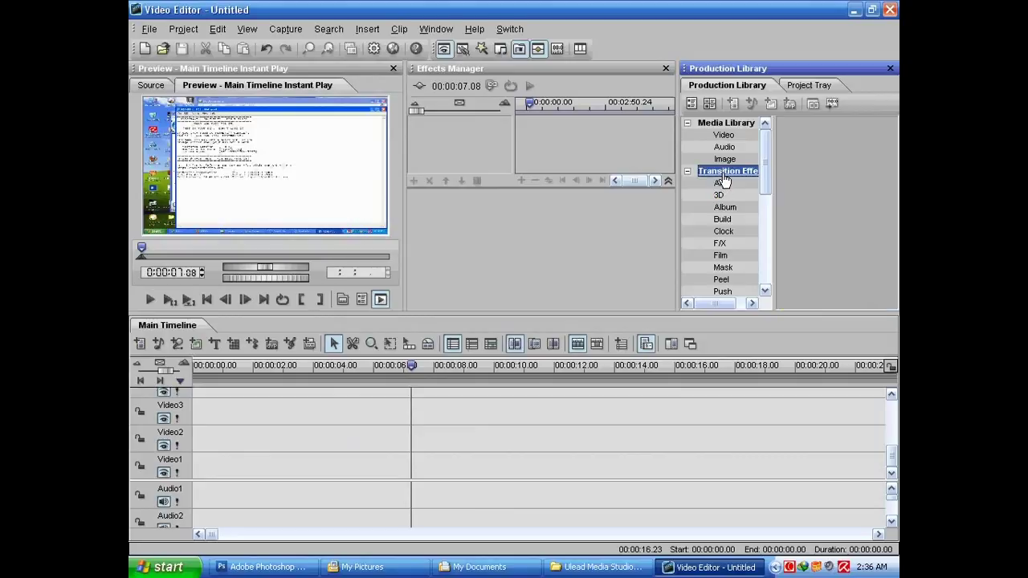
key("Up")
key("Up")
key("Up")
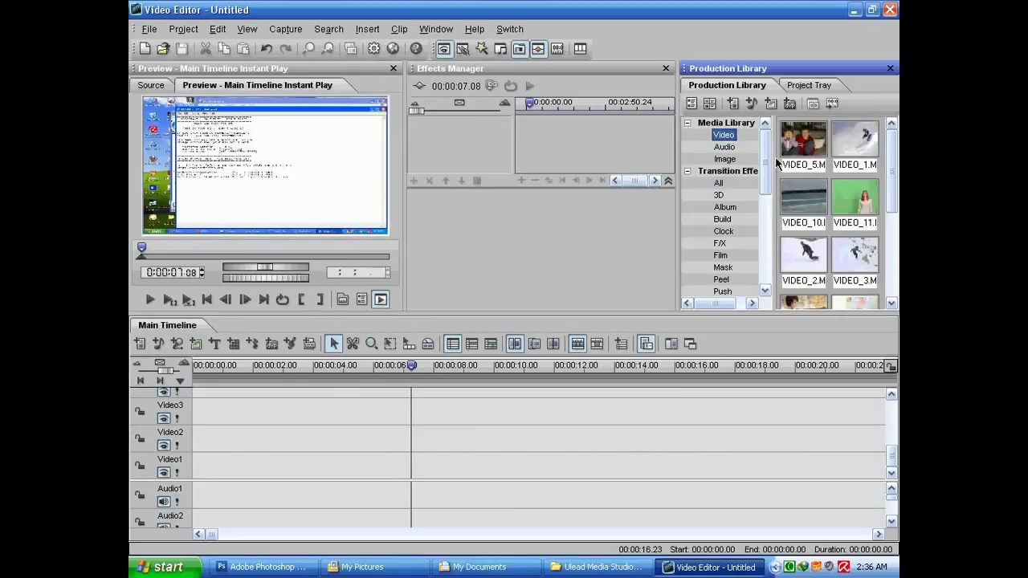
mouse_move(894, 182)
left_mouse_down()
mouse_move(896, 265)
mouse_move(894, 169)
left_mouse_up()
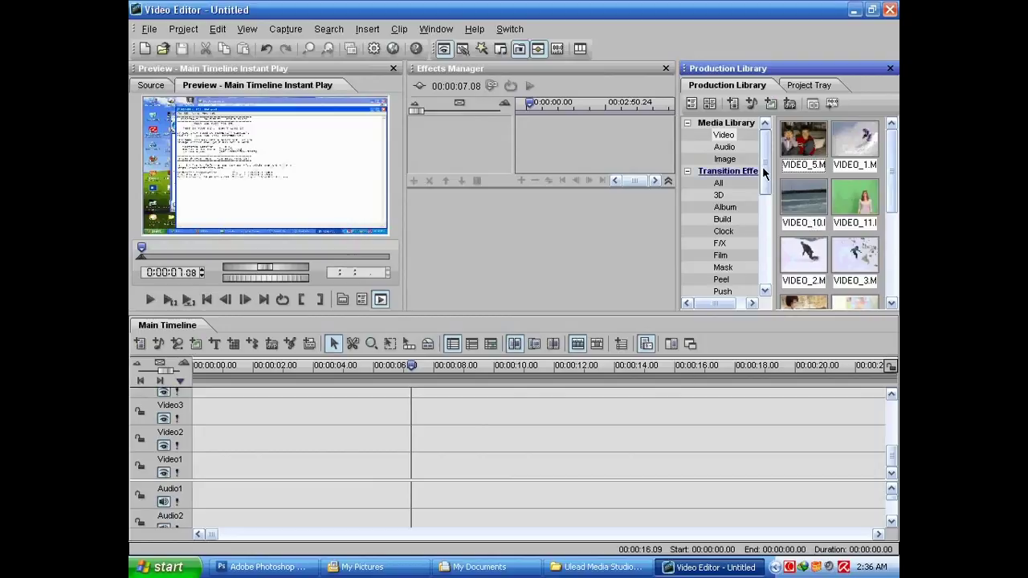
Place the IMAGE_02 sample picture from the Media Library at the start of the Video1 track.
left_click(724, 159)
left_click_drag(805, 205, 200, 470)
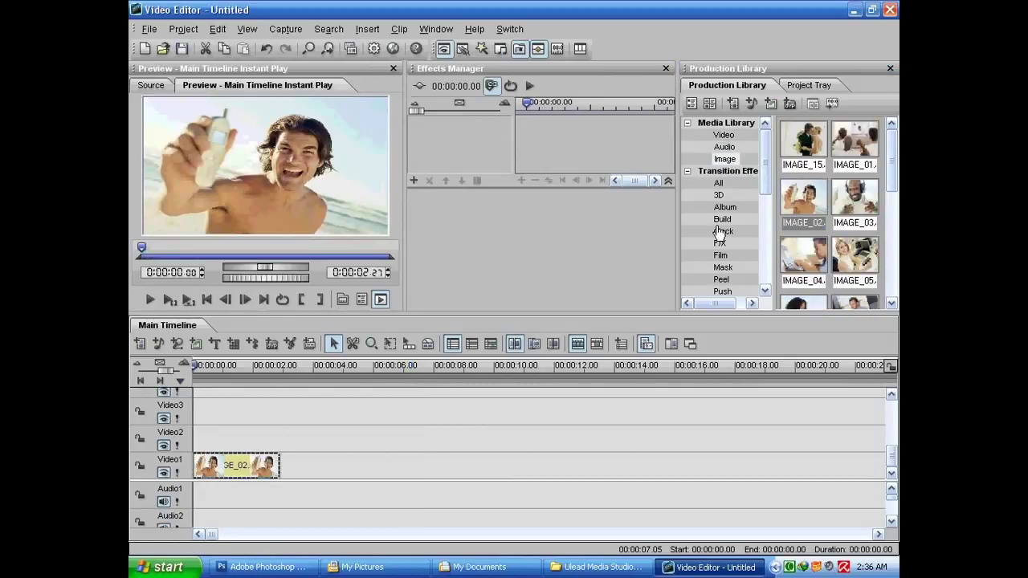
left_click(894, 170)
left_click(723, 147)
left_click(724, 159)
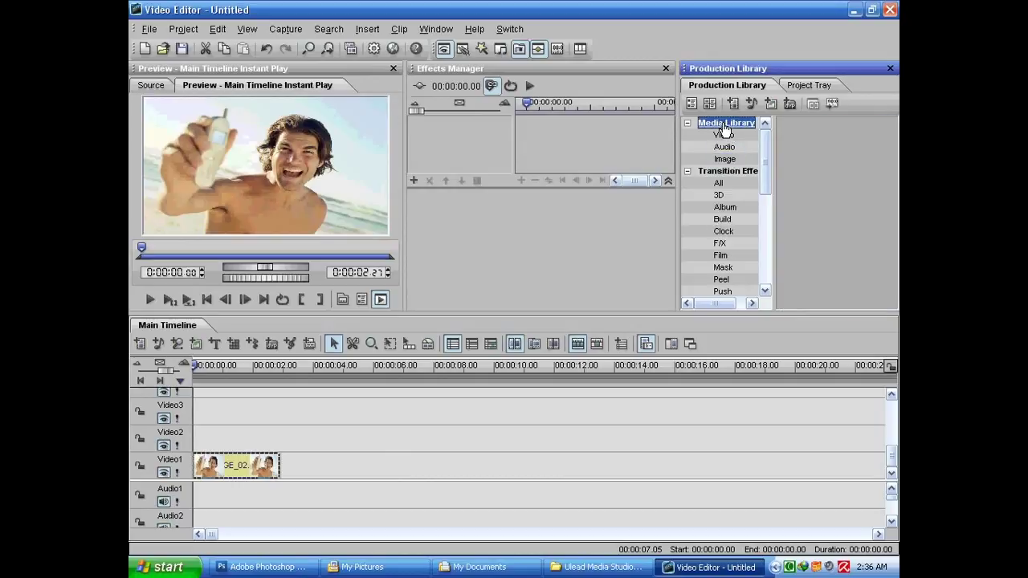
Create a new Media Library folder named ExtremeSOft and widen the category list to fit its name.
left_click(737, 132)
right_click(739, 133)
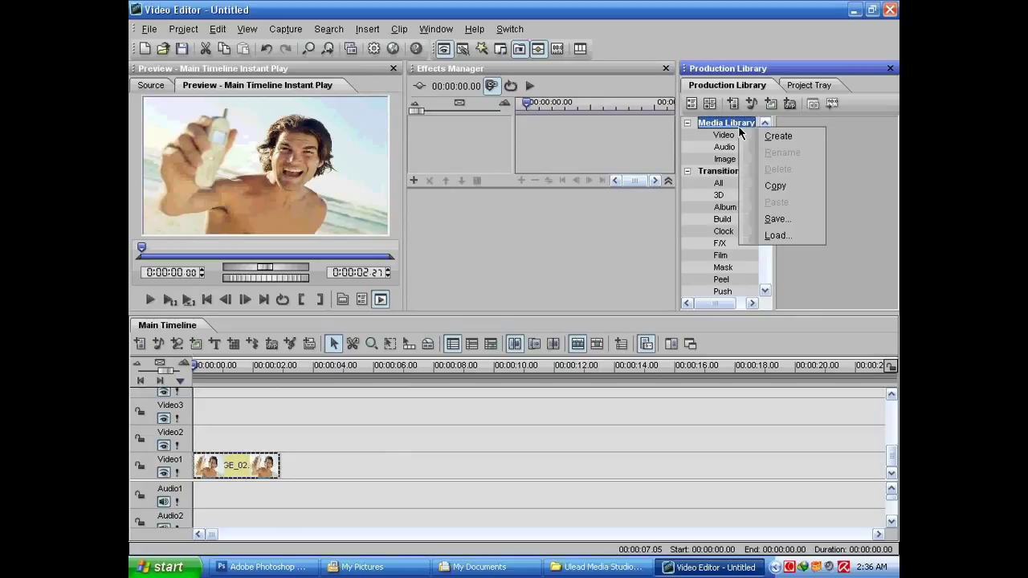
left_click(778, 136)
type("Extre")
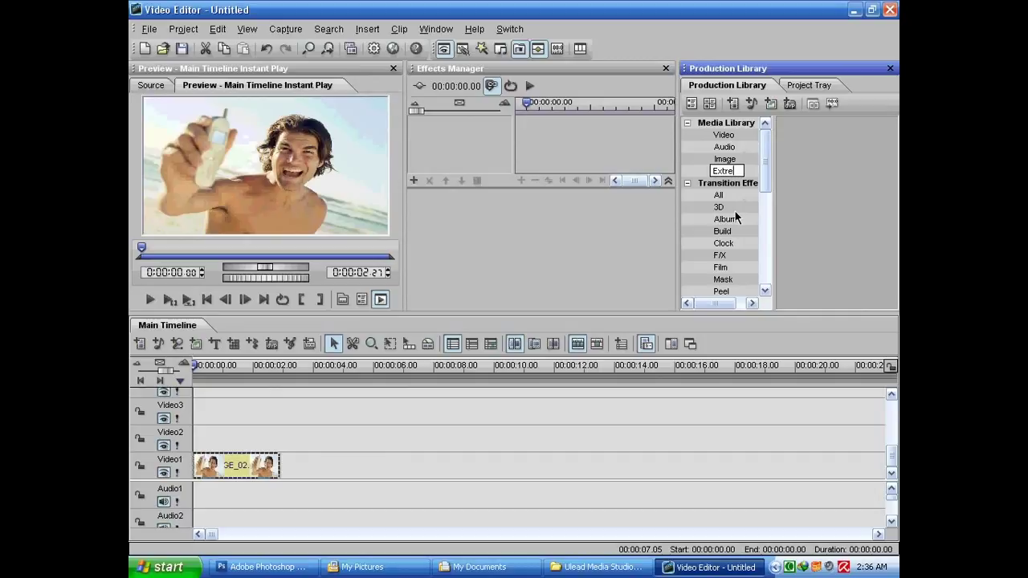
type("meSOft")
key("Return")
left_click_drag(775, 195, 790, 195)
Import the image WALLPAPER.bmp from My Pictures into the ExtremeSOft folder.
right_click(828, 163)
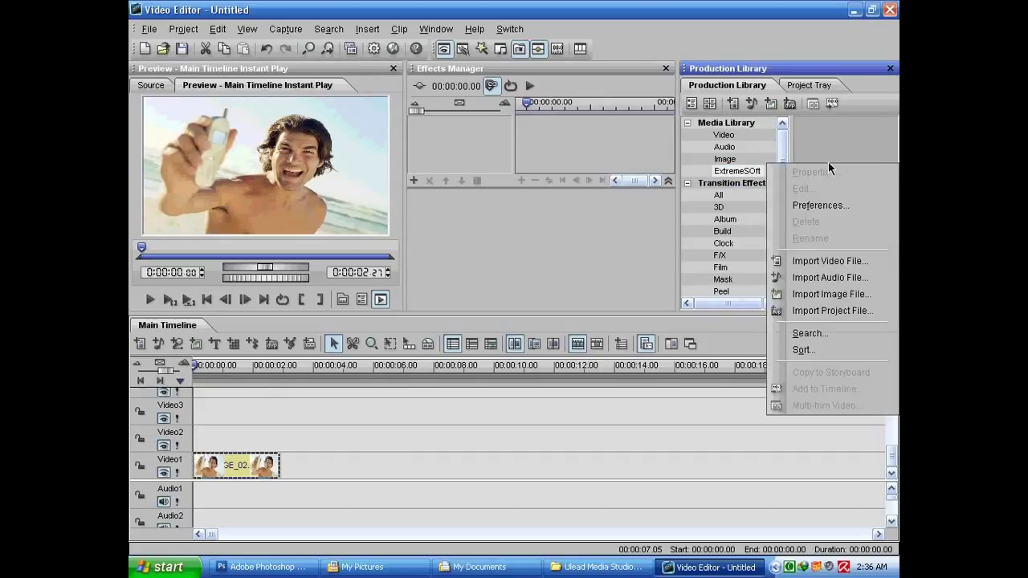
left_click(803, 295)
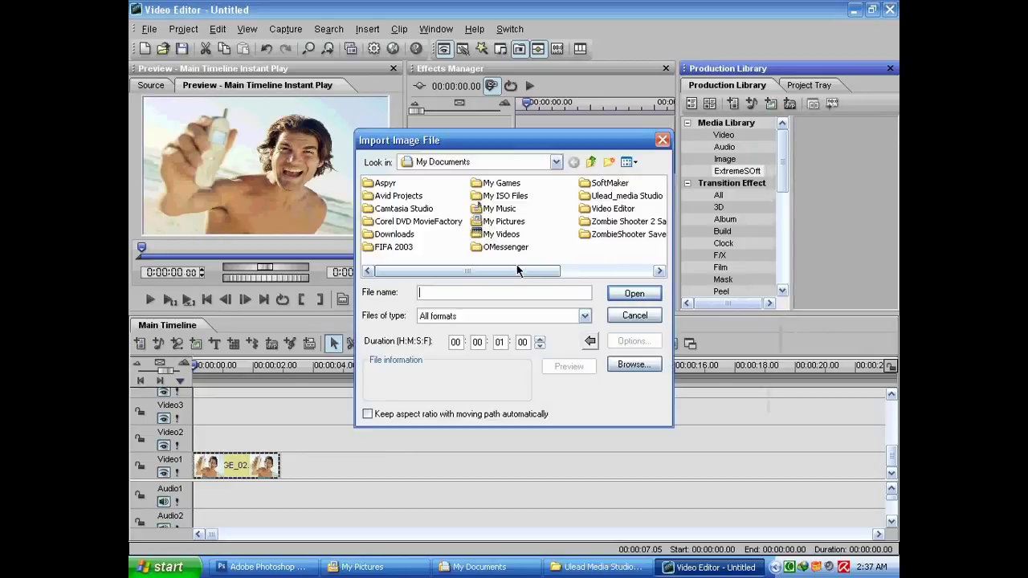
left_click_drag(521, 269, 443, 254)
type("d")
double_click(493, 225)
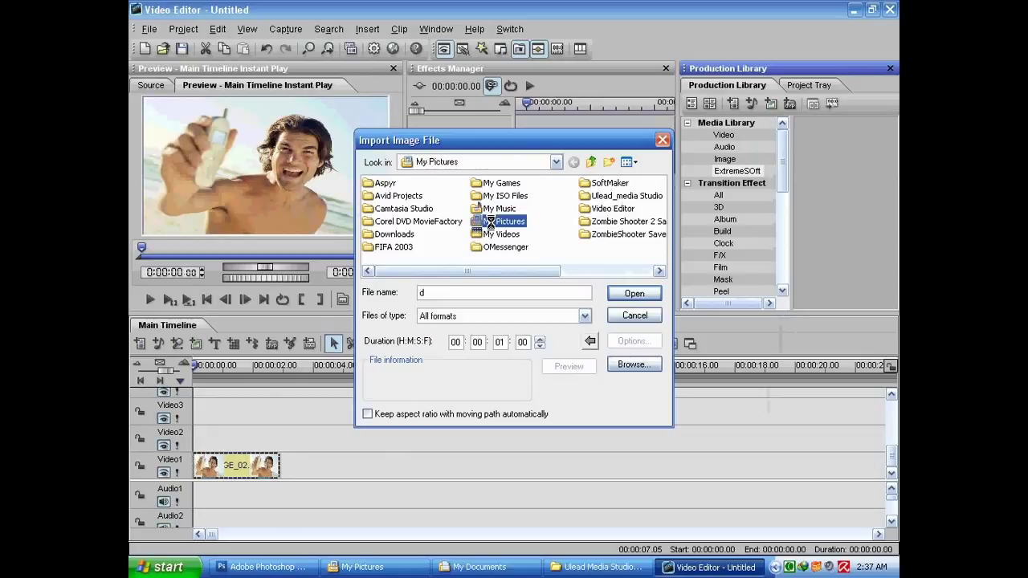
left_click(591, 163)
double_click(503, 222)
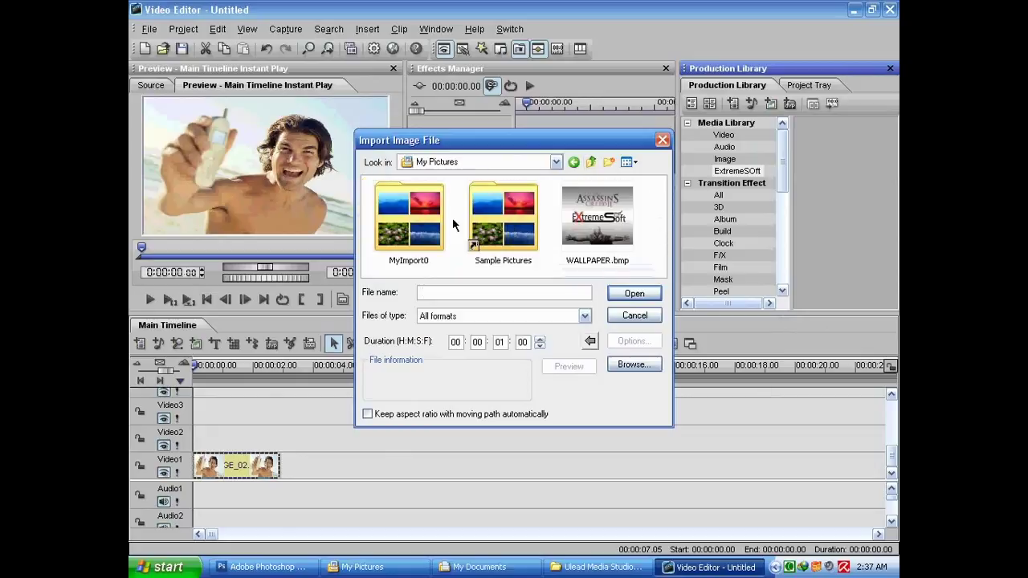
left_click(612, 217)
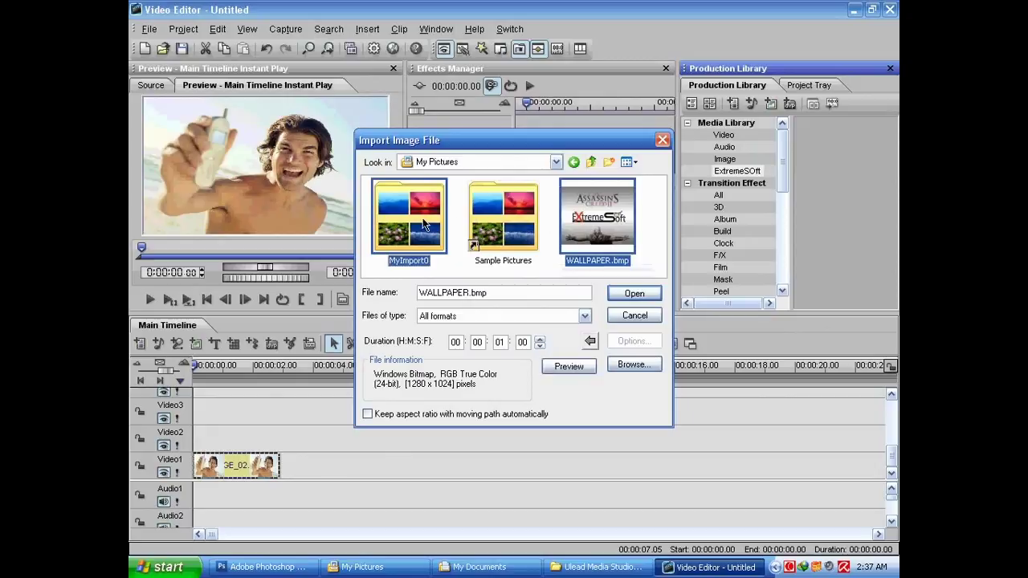
double_click(582, 228)
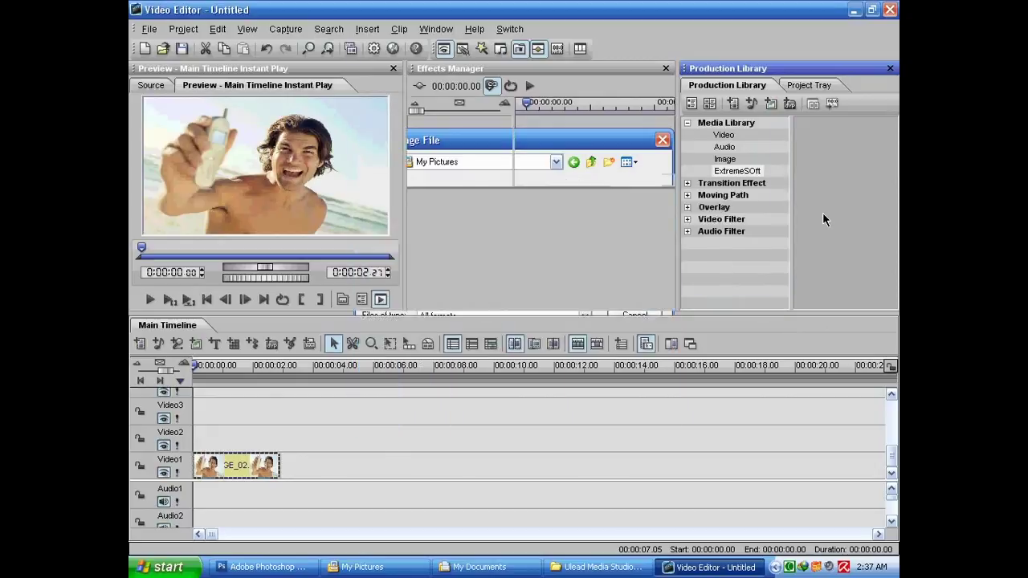
Import all images from the MyImport0 folder (Blue hills.jpg, Sunset.jpg, Water lilies.jpg) into the ExtremeSOft folder.
right_click(830, 211)
left_click(813, 342)
double_click(409, 215)
left_click(622, 248)
key("ctrl+a")
left_click(624, 293)
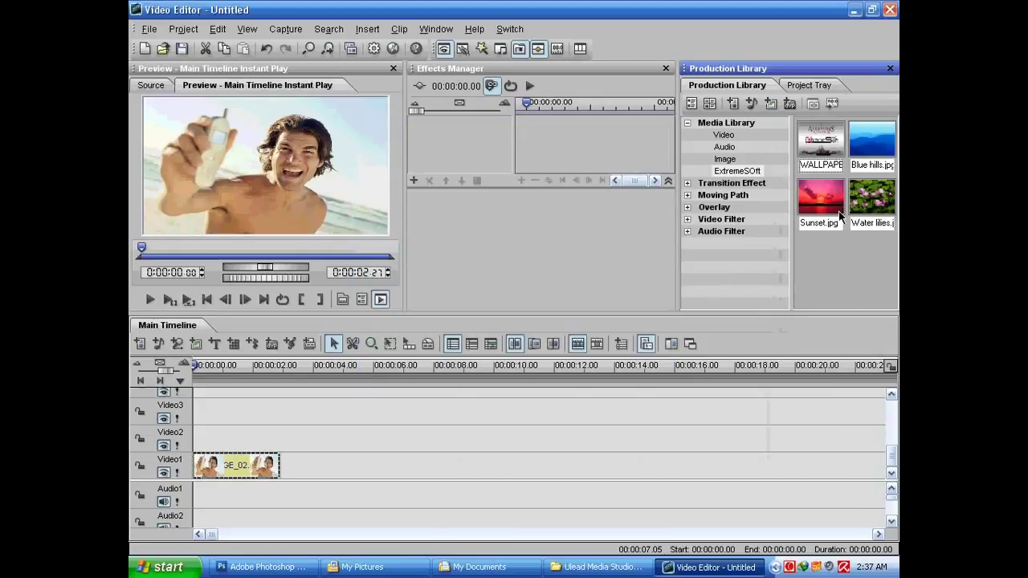
Delete the IMAGE_02 clip from the Video1 track.
left_click(815, 167)
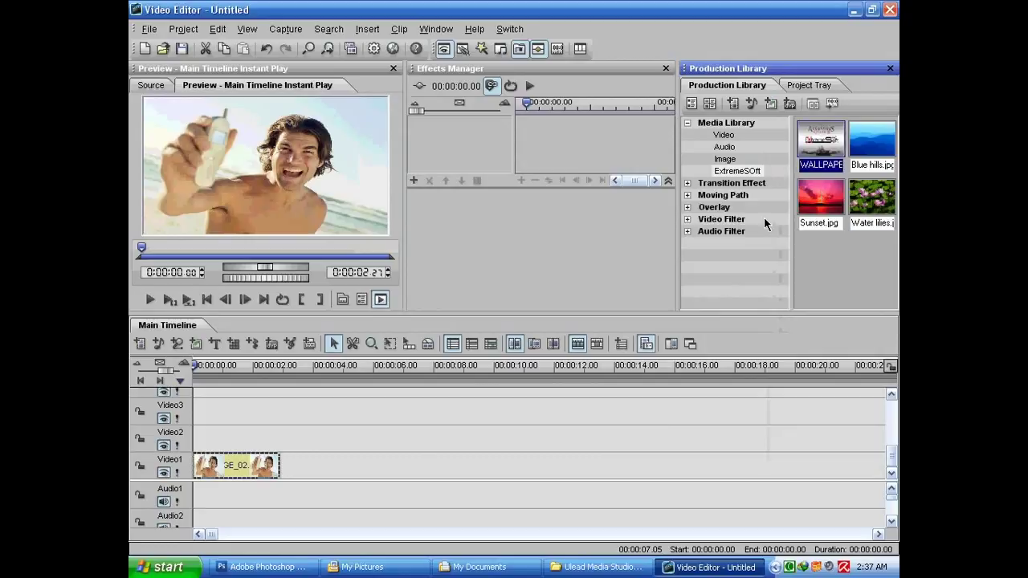
left_click(257, 470)
key("Delete")
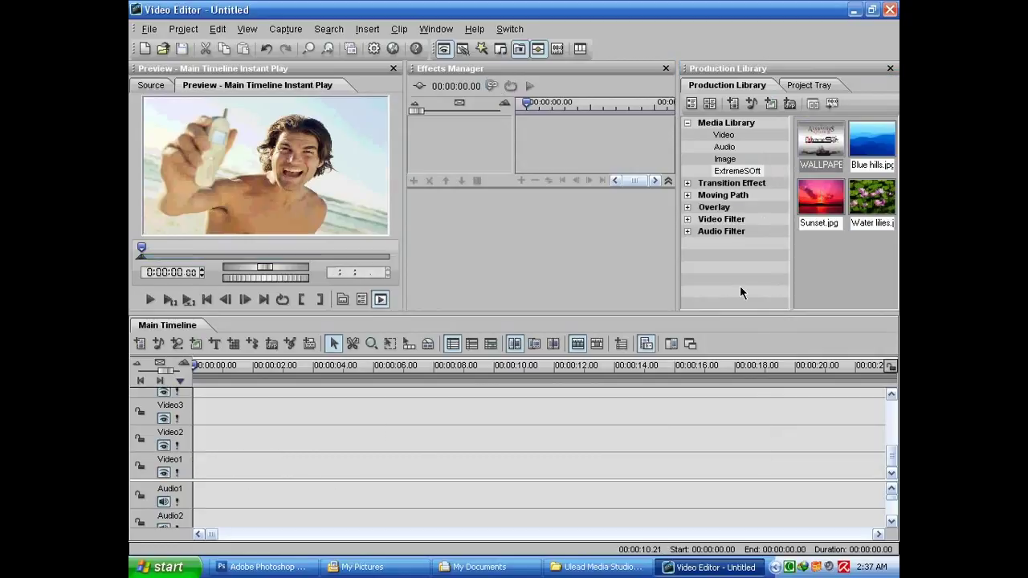
Place WALLPAPER.bmp from the ExtremeSOft folder at the start of the Video1 track, ending at about 00:00:04.18.
left_click(724, 135)
left_click(724, 147)
left_click(723, 135)
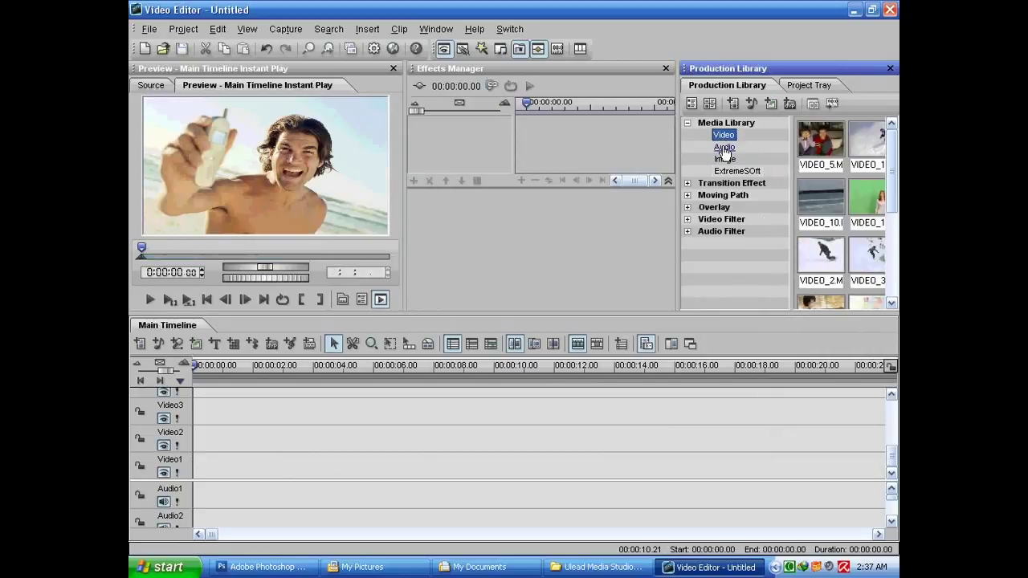
left_click(725, 159)
left_click(723, 134)
left_click(737, 171)
left_click(826, 142)
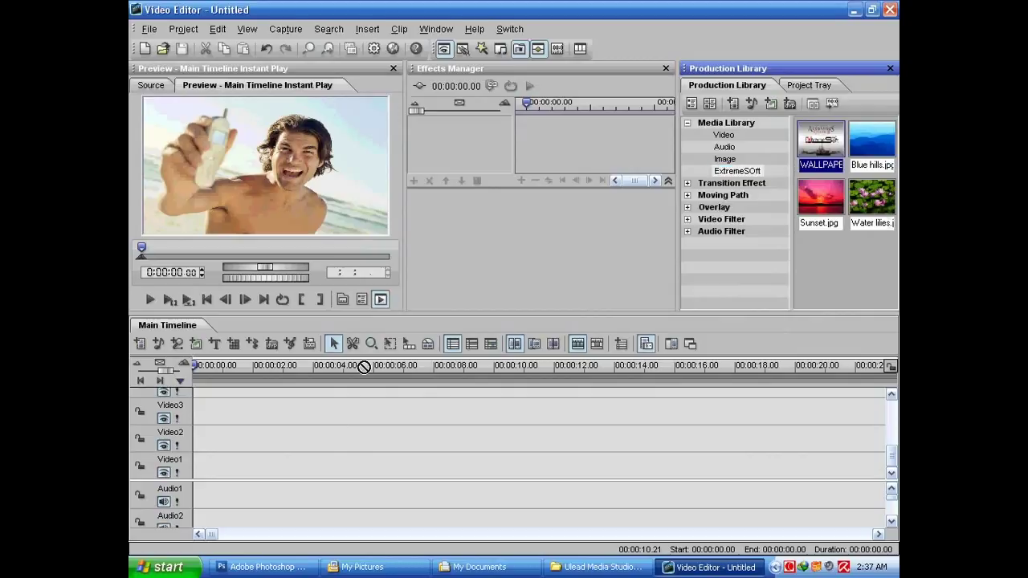
left_click_drag(210, 456, 330, 465)
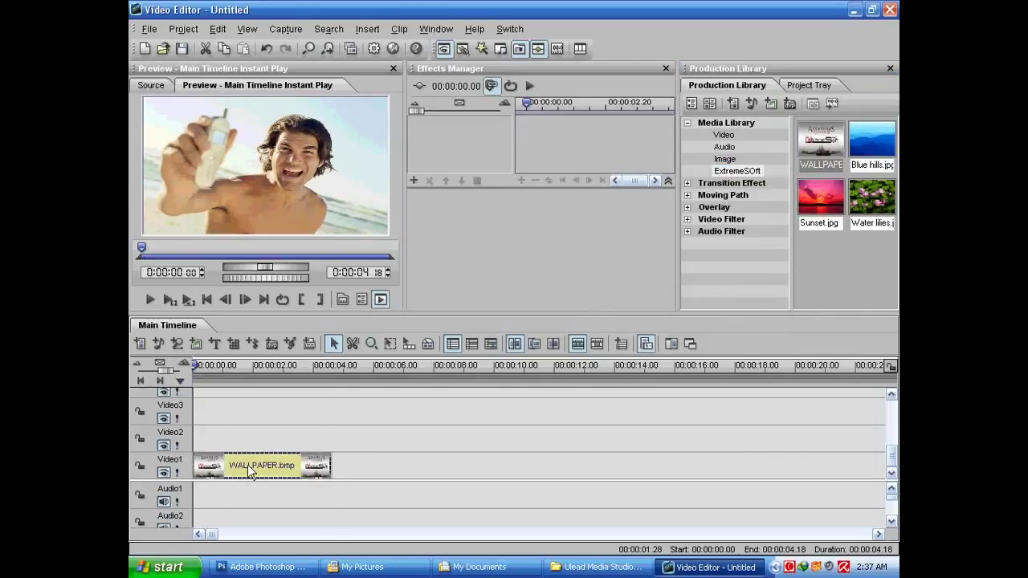
Place Sunset.jpg after WALLPAPER.bmp on Video1, about 6 seconds long, and overlap it with the wallpaper clip from 00:00:02.16 to form a transition.
left_click_drag(194, 366, 231, 366)
left_click_drag(805, 225, 511, 466)
left_click_drag(321, 371, 269, 371)
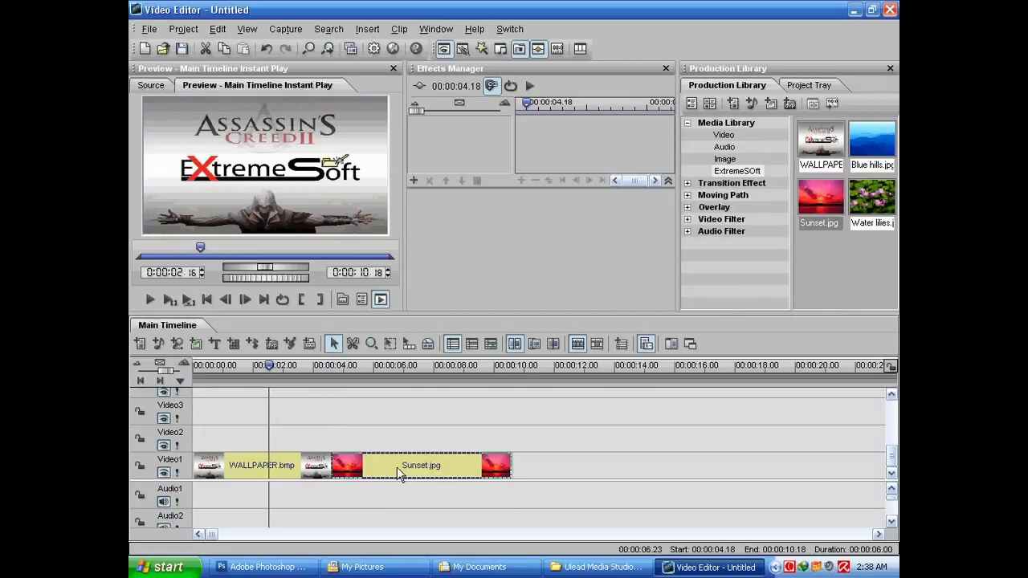
left_click_drag(396, 467, 331, 465)
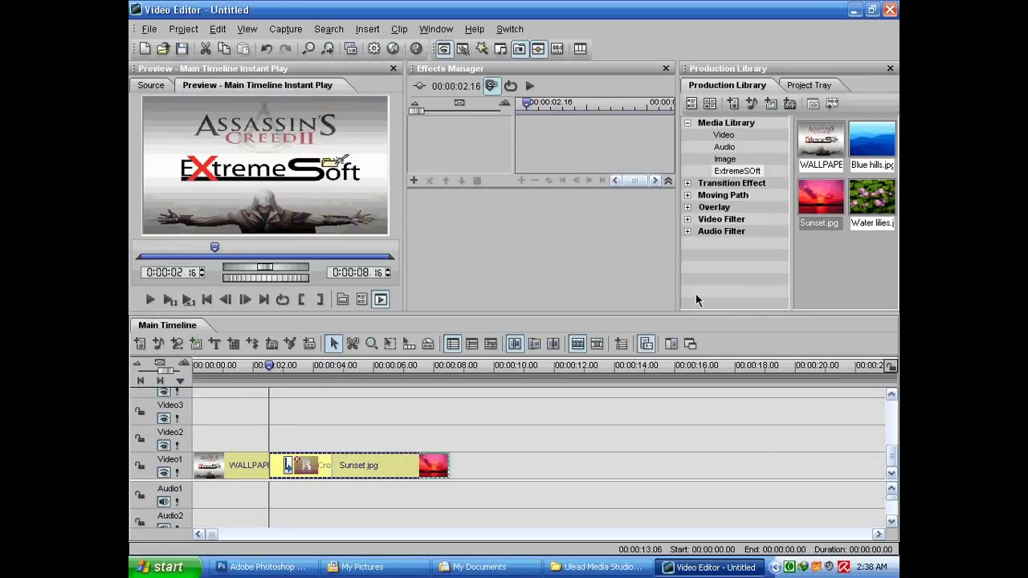
Examine the Transition Effect, Moving Path, Overlay and Video Filter categories in the Production Library.
mouse_move(269, 367)
left_mouse_down()
mouse_move(312, 367)
mouse_move(257, 366)
mouse_move(336, 366)
mouse_move(263, 366)
left_mouse_up()
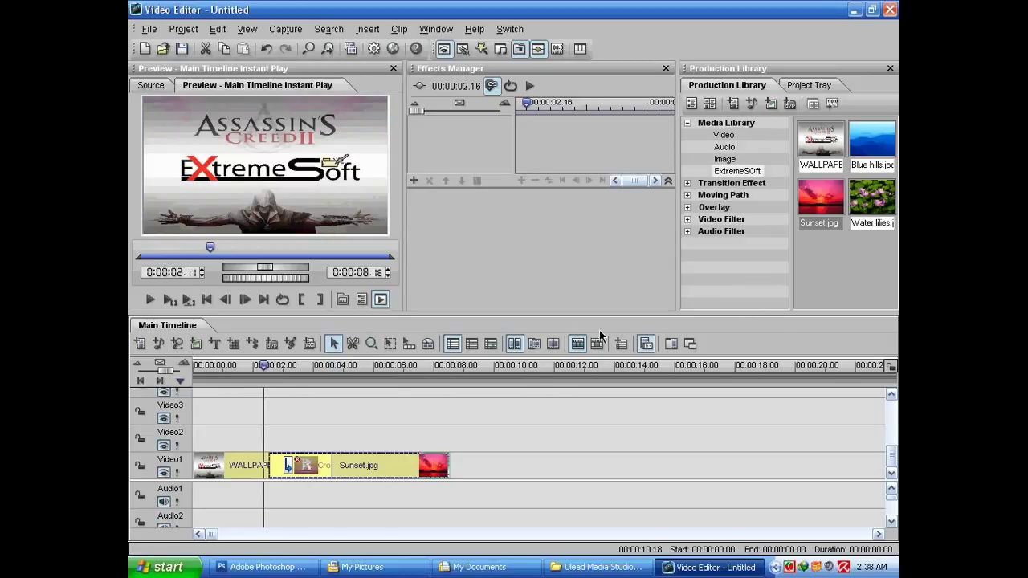
left_click(687, 183)
scroll(784, 188, "up", 2)
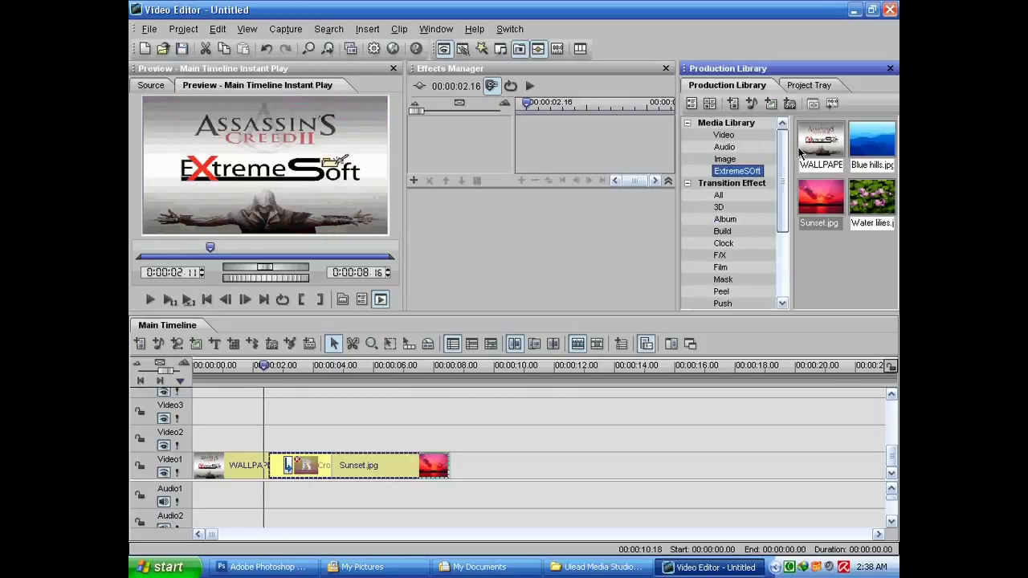
left_click(718, 195)
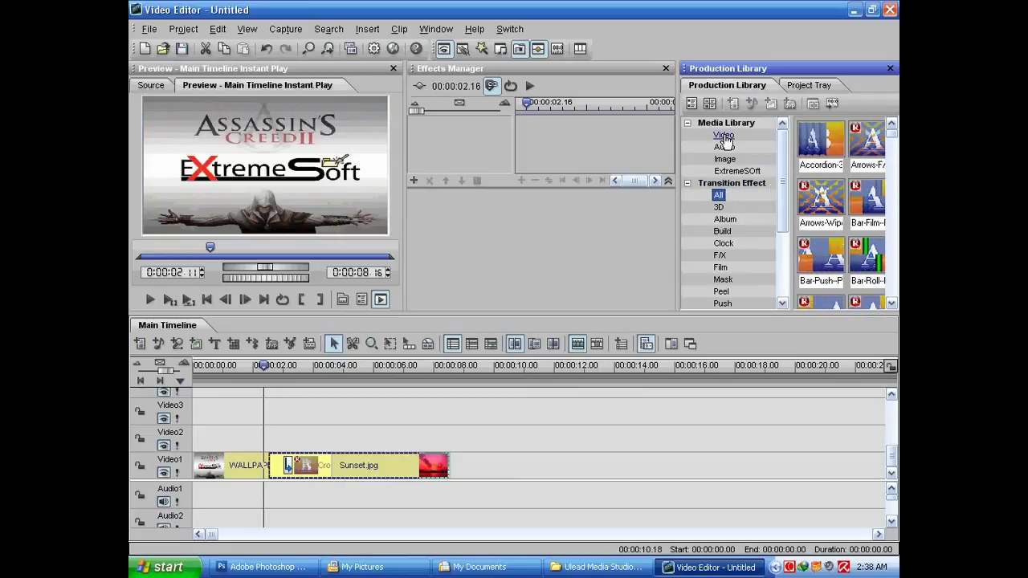
scroll(783, 202, "down", 1)
left_click_drag(783, 203, 777, 273)
left_click(687, 268)
scroll(776, 241, "down", 2)
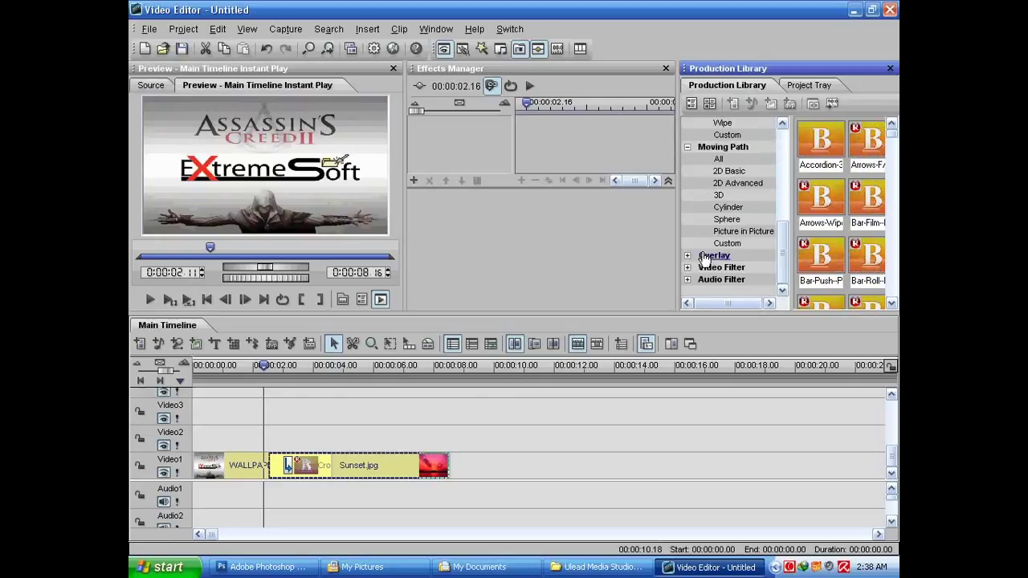
left_click(687, 257)
left_click(688, 291)
scroll(689, 273, "down", 3)
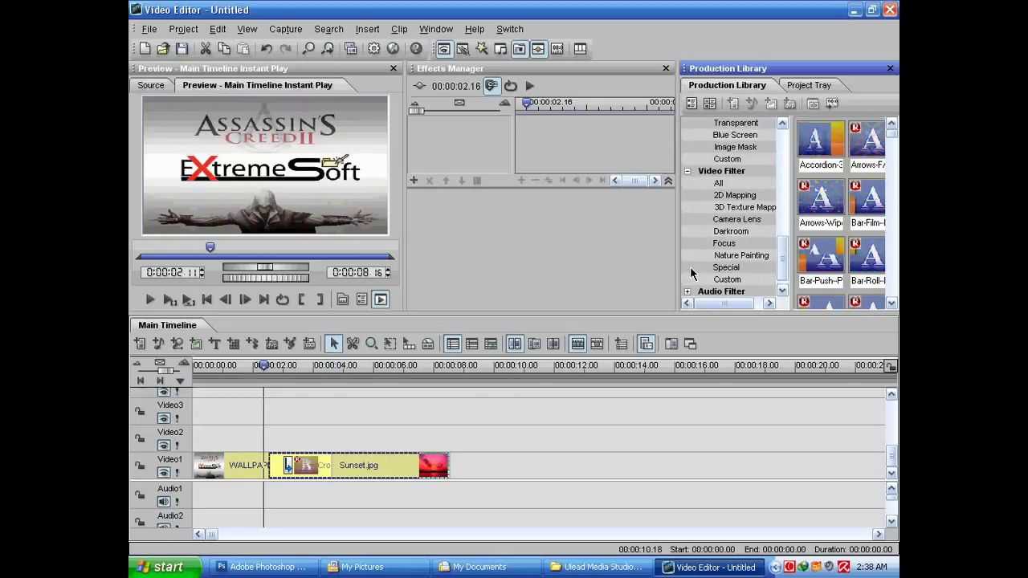
scroll(782, 233, "up", 2)
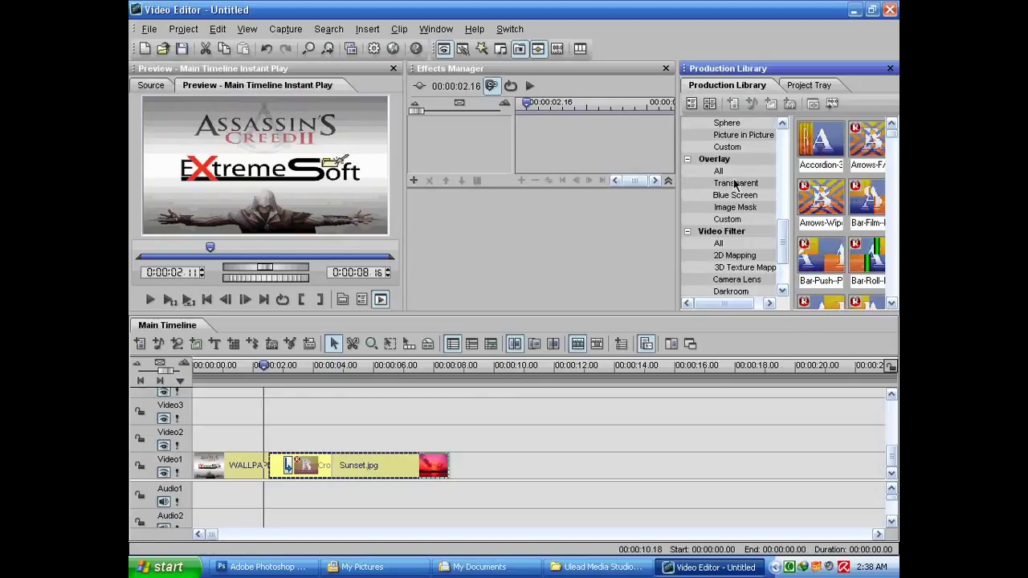
Replace the transition between WALLPAPER and Sunset.jpg with Flying Cube from the 3D transitions and scrub through it to preview it.
left_click_drag(780, 243, 780, 163)
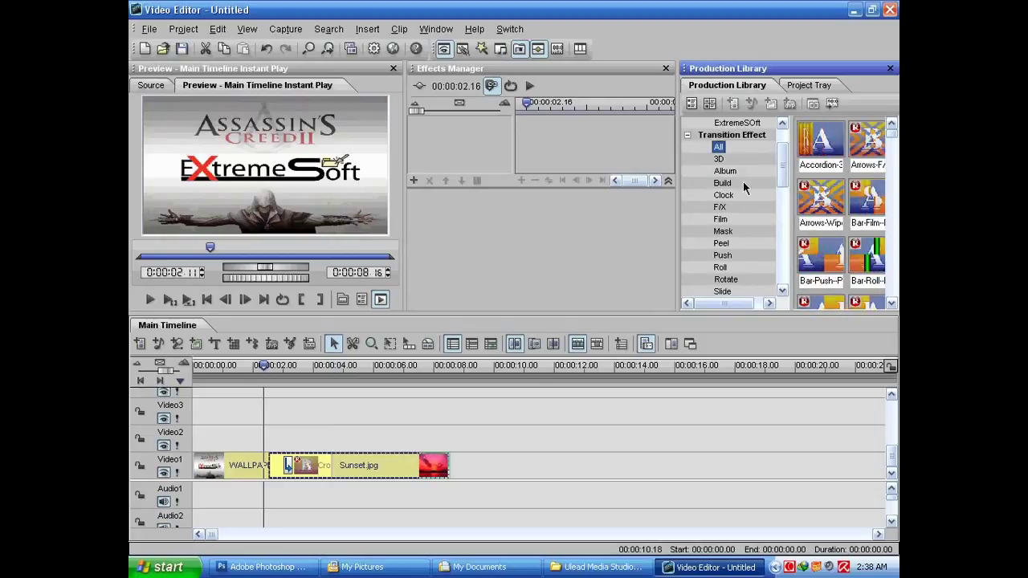
left_click_drag(874, 265, 306, 470)
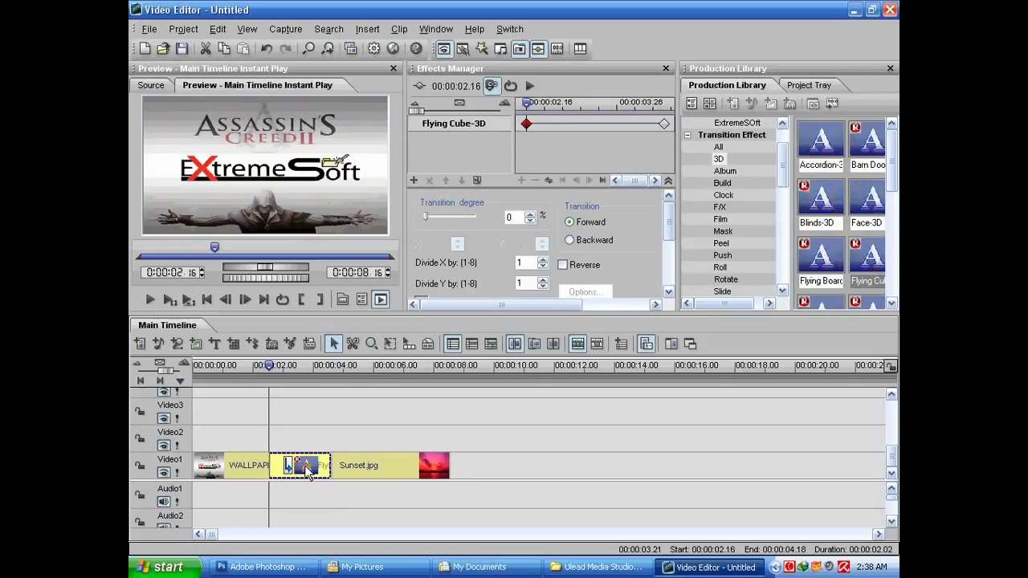
left_click(299, 366)
left_click_drag(299, 366, 355, 366)
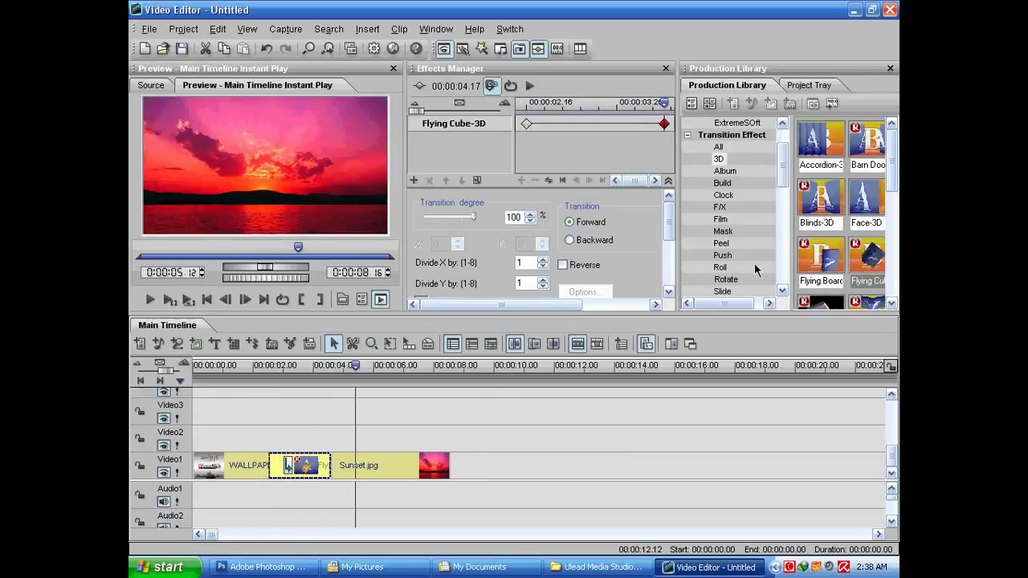
Place Water lilies.jpg from the ExtremeSOft folder after Sunset.jpg on Video1, overlapping it from 00:00:06.05 and ending at 00:00:12.09.
scroll(777, 135, "up", 2)
left_click(749, 171)
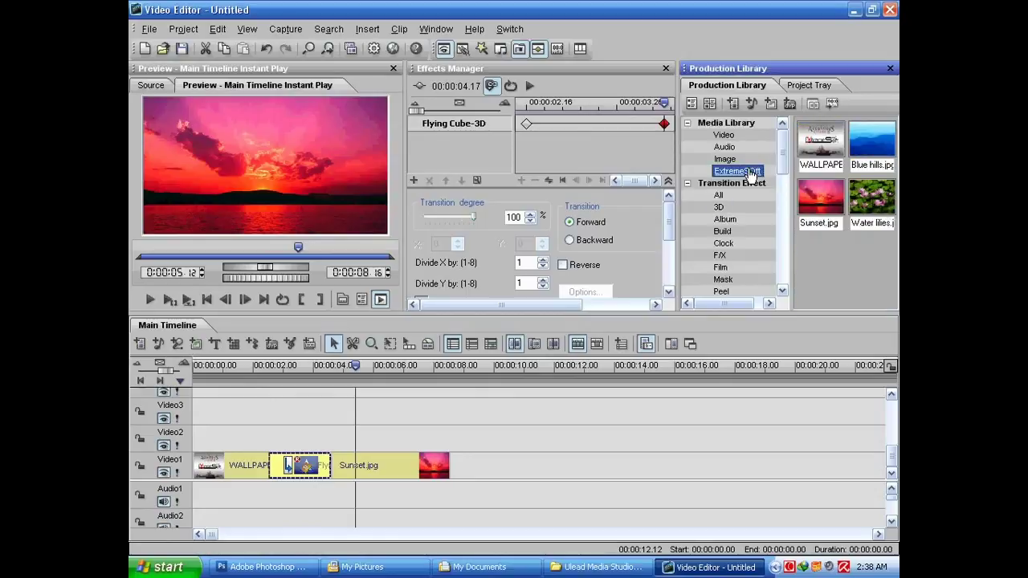
left_click_drag(867, 221, 465, 473)
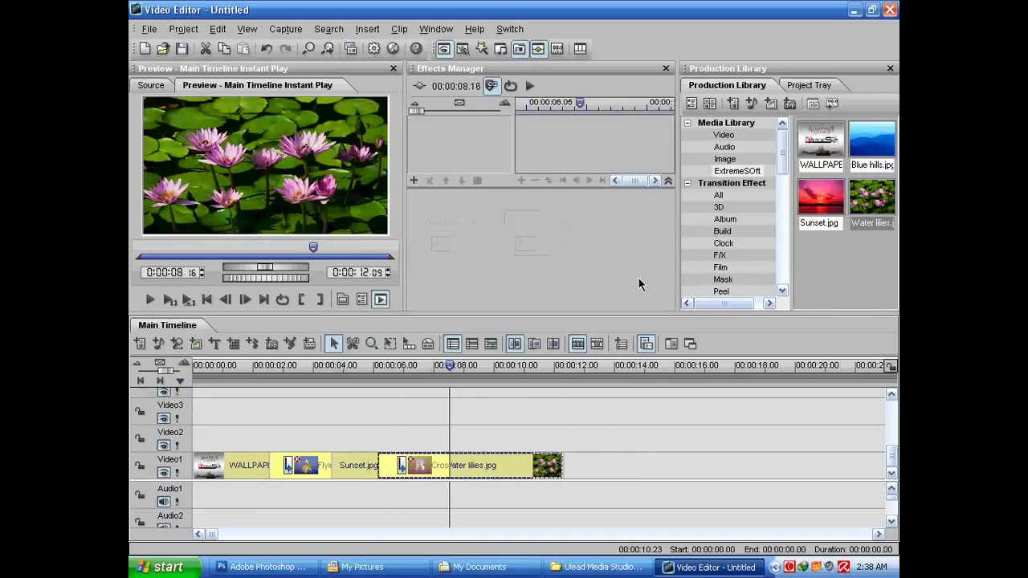
Replace the transition between Sunset.jpg and Water lilies.jpg with Burn from the F/X transitions and scrub through it to preview it.
left_click(722, 219)
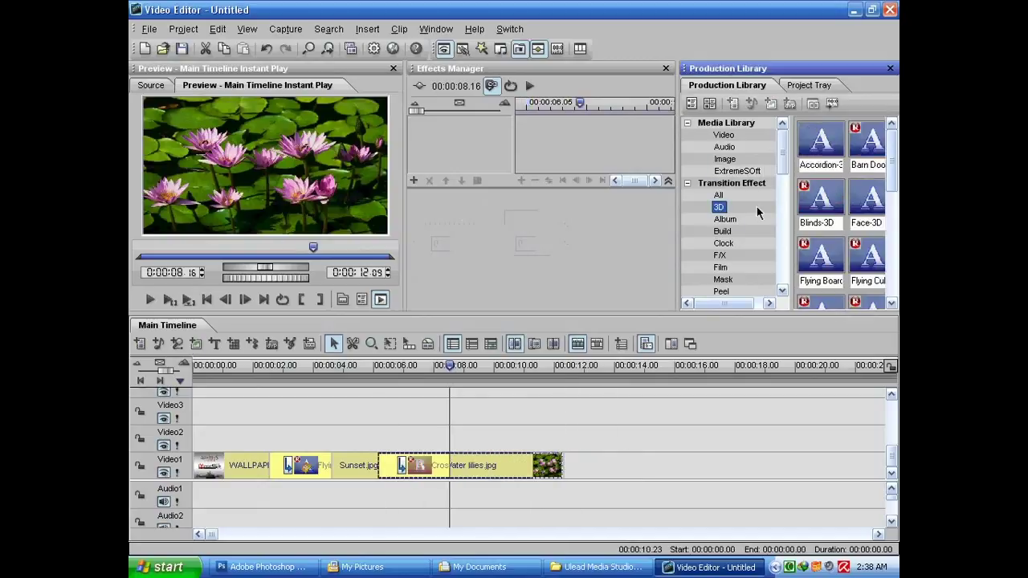
left_click(723, 232)
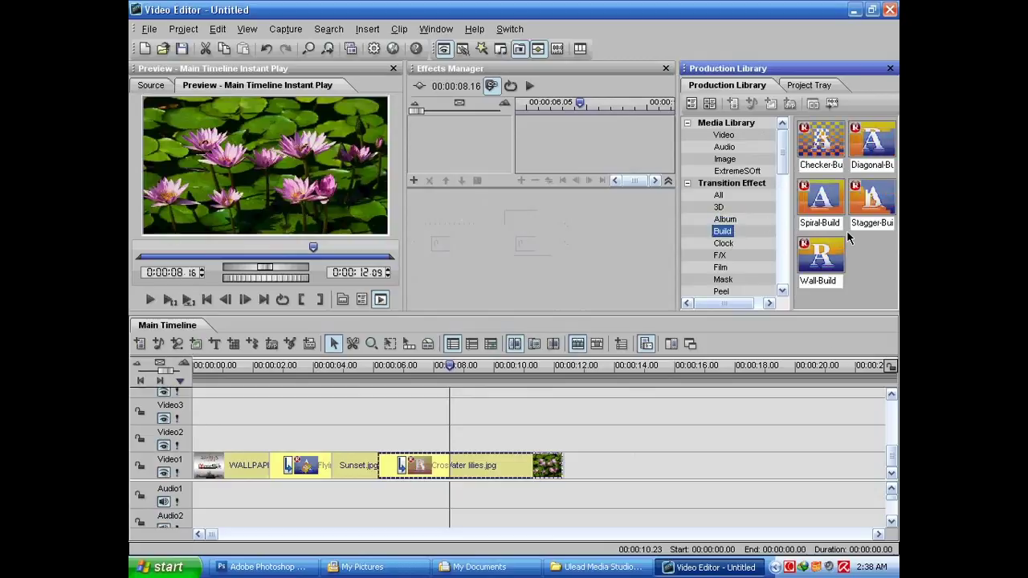
left_click(721, 255)
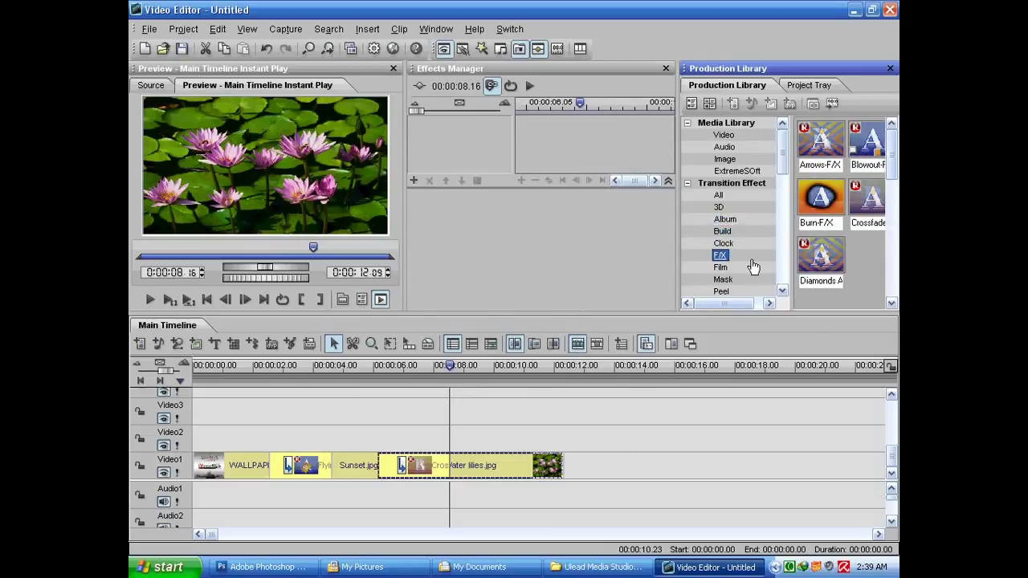
mouse_move(820, 198)
left_mouse_down()
mouse_move(643, 337)
mouse_move(459, 459)
mouse_move(423, 467)
left_mouse_up()
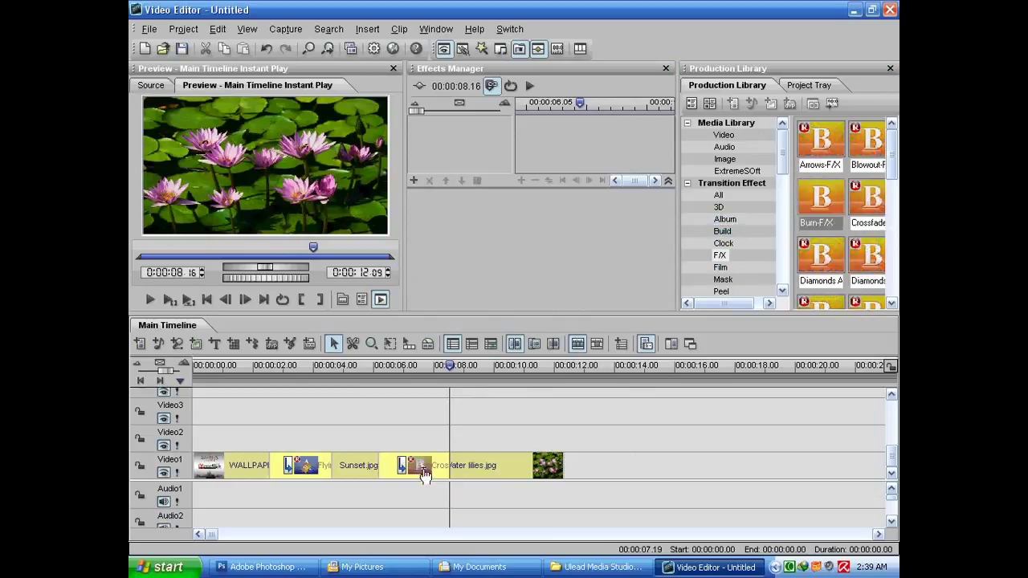
left_click(384, 365)
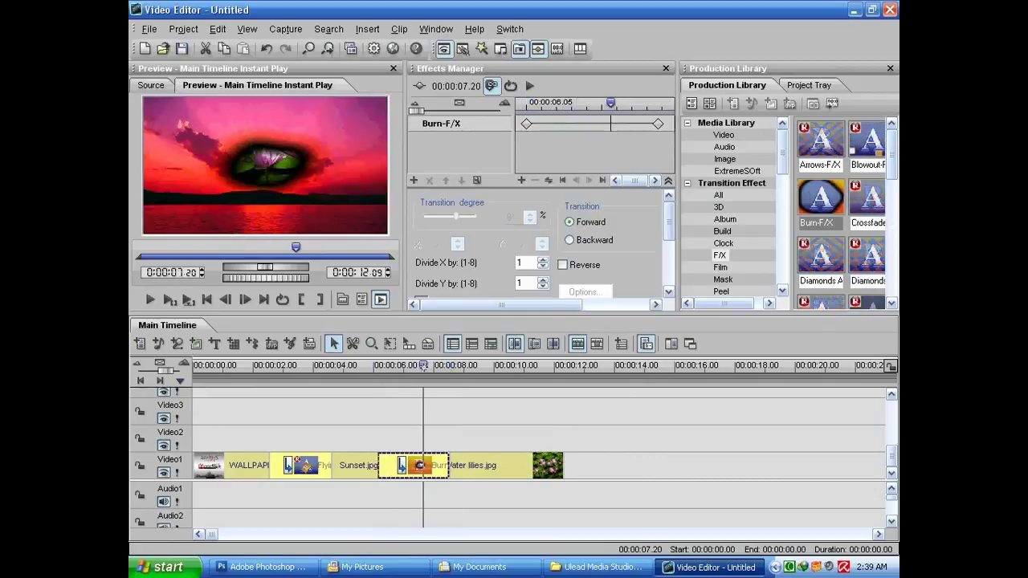
left_click_drag(383, 366, 435, 366)
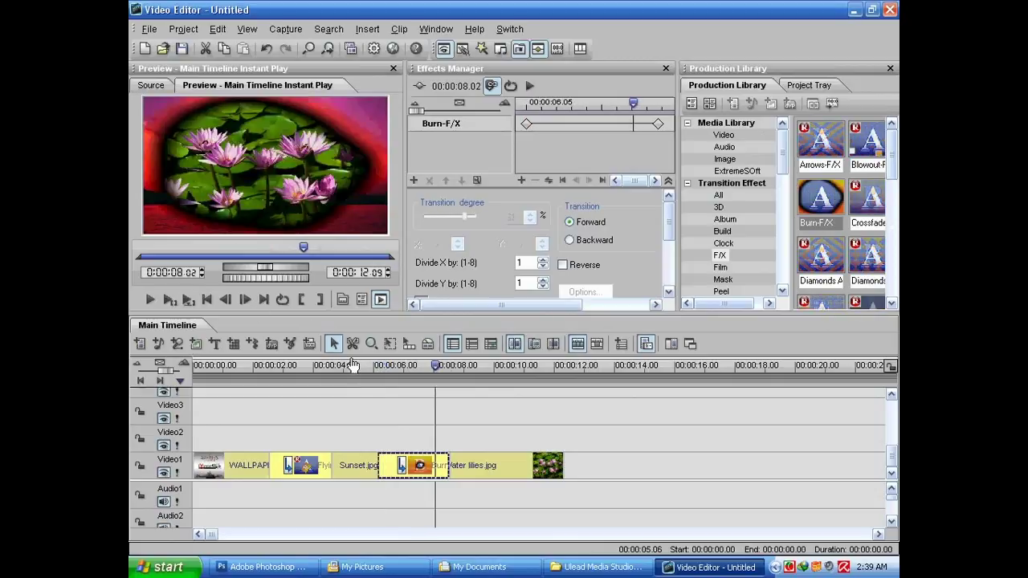
Review the sequence from near its start, inspecting the Flying Cube transition and the Water lilies.jpg clip on Video1.
left_click(214, 367)
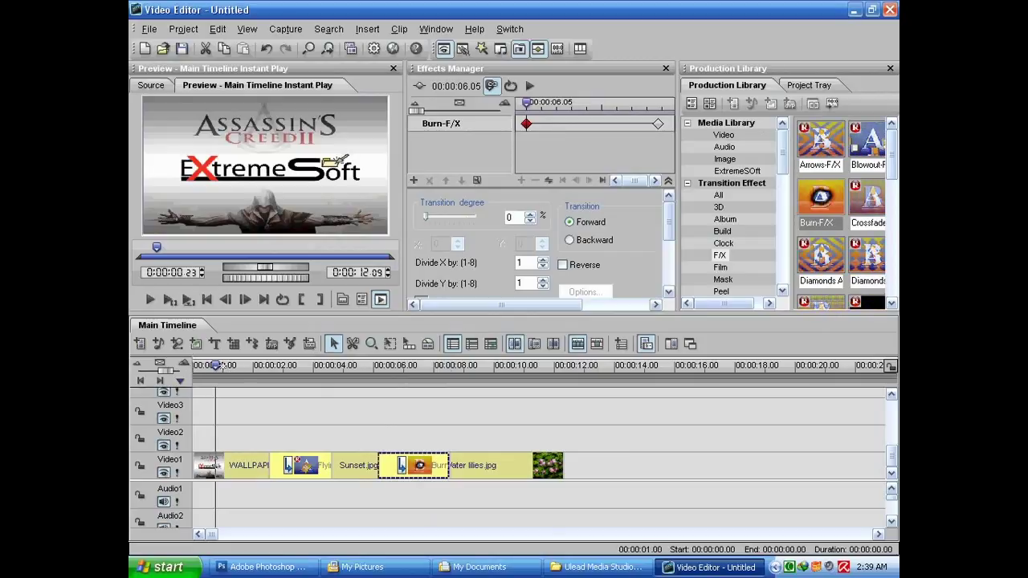
left_click(201, 365)
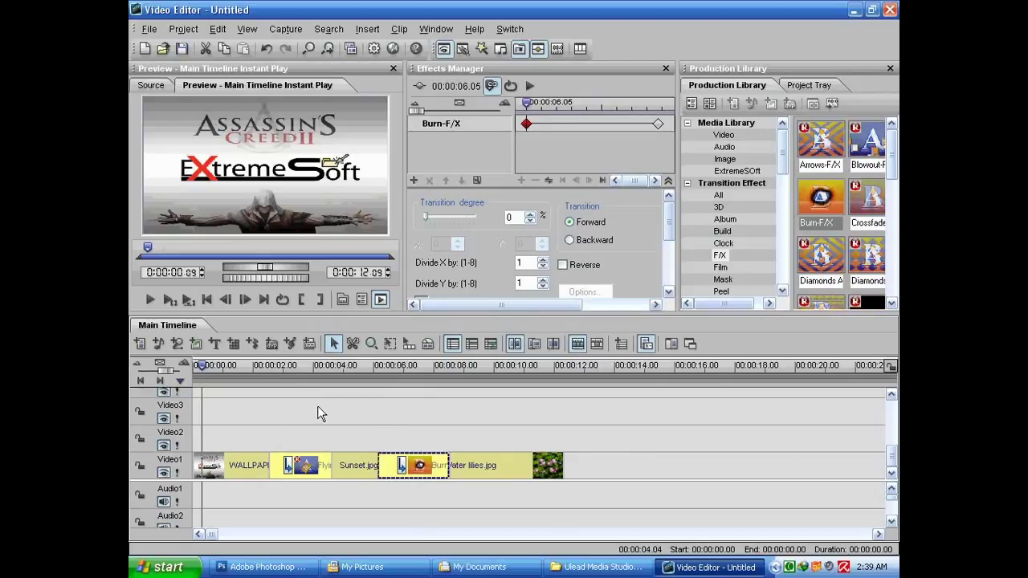
left_click(303, 465)
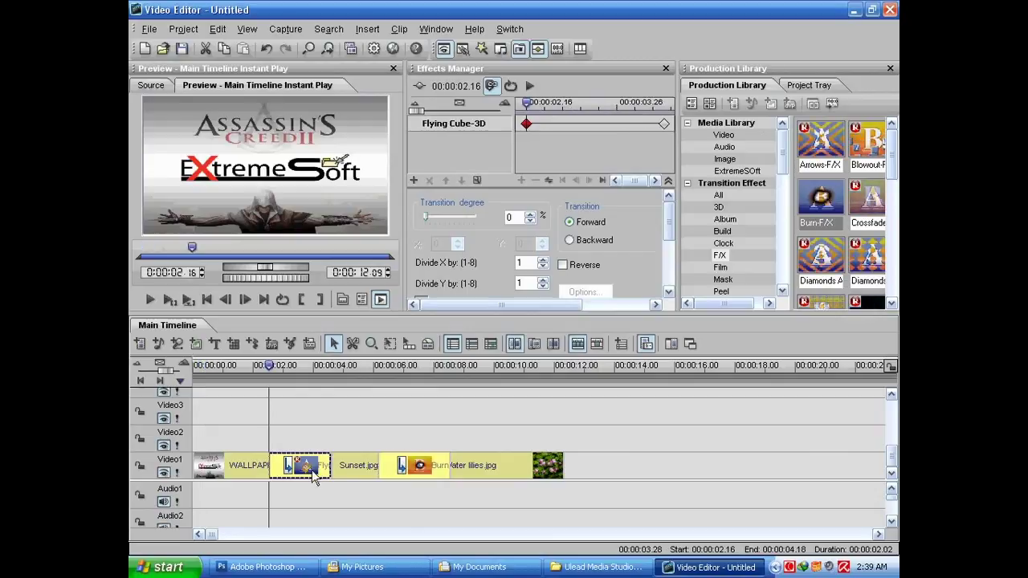
left_click(517, 473)
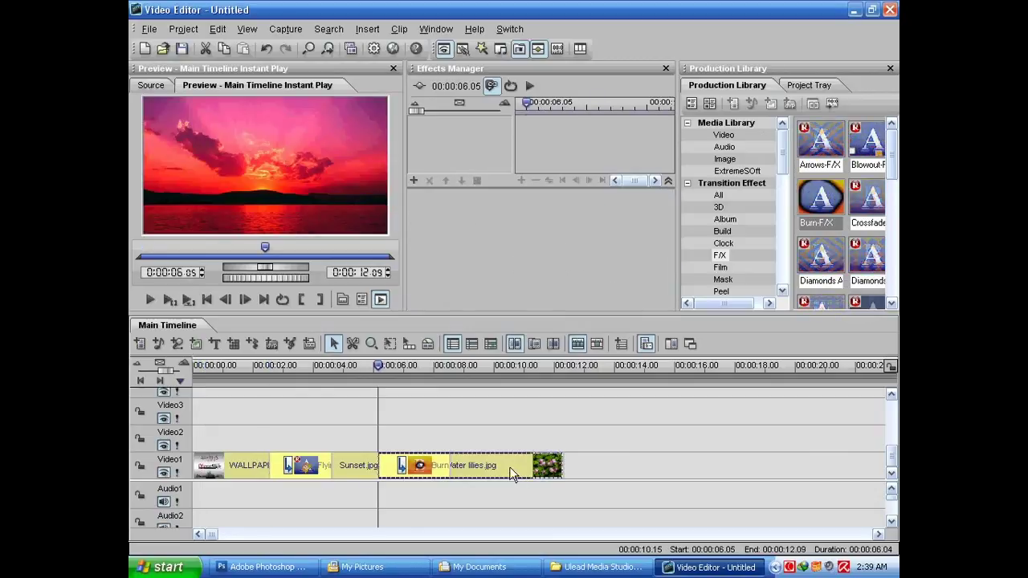